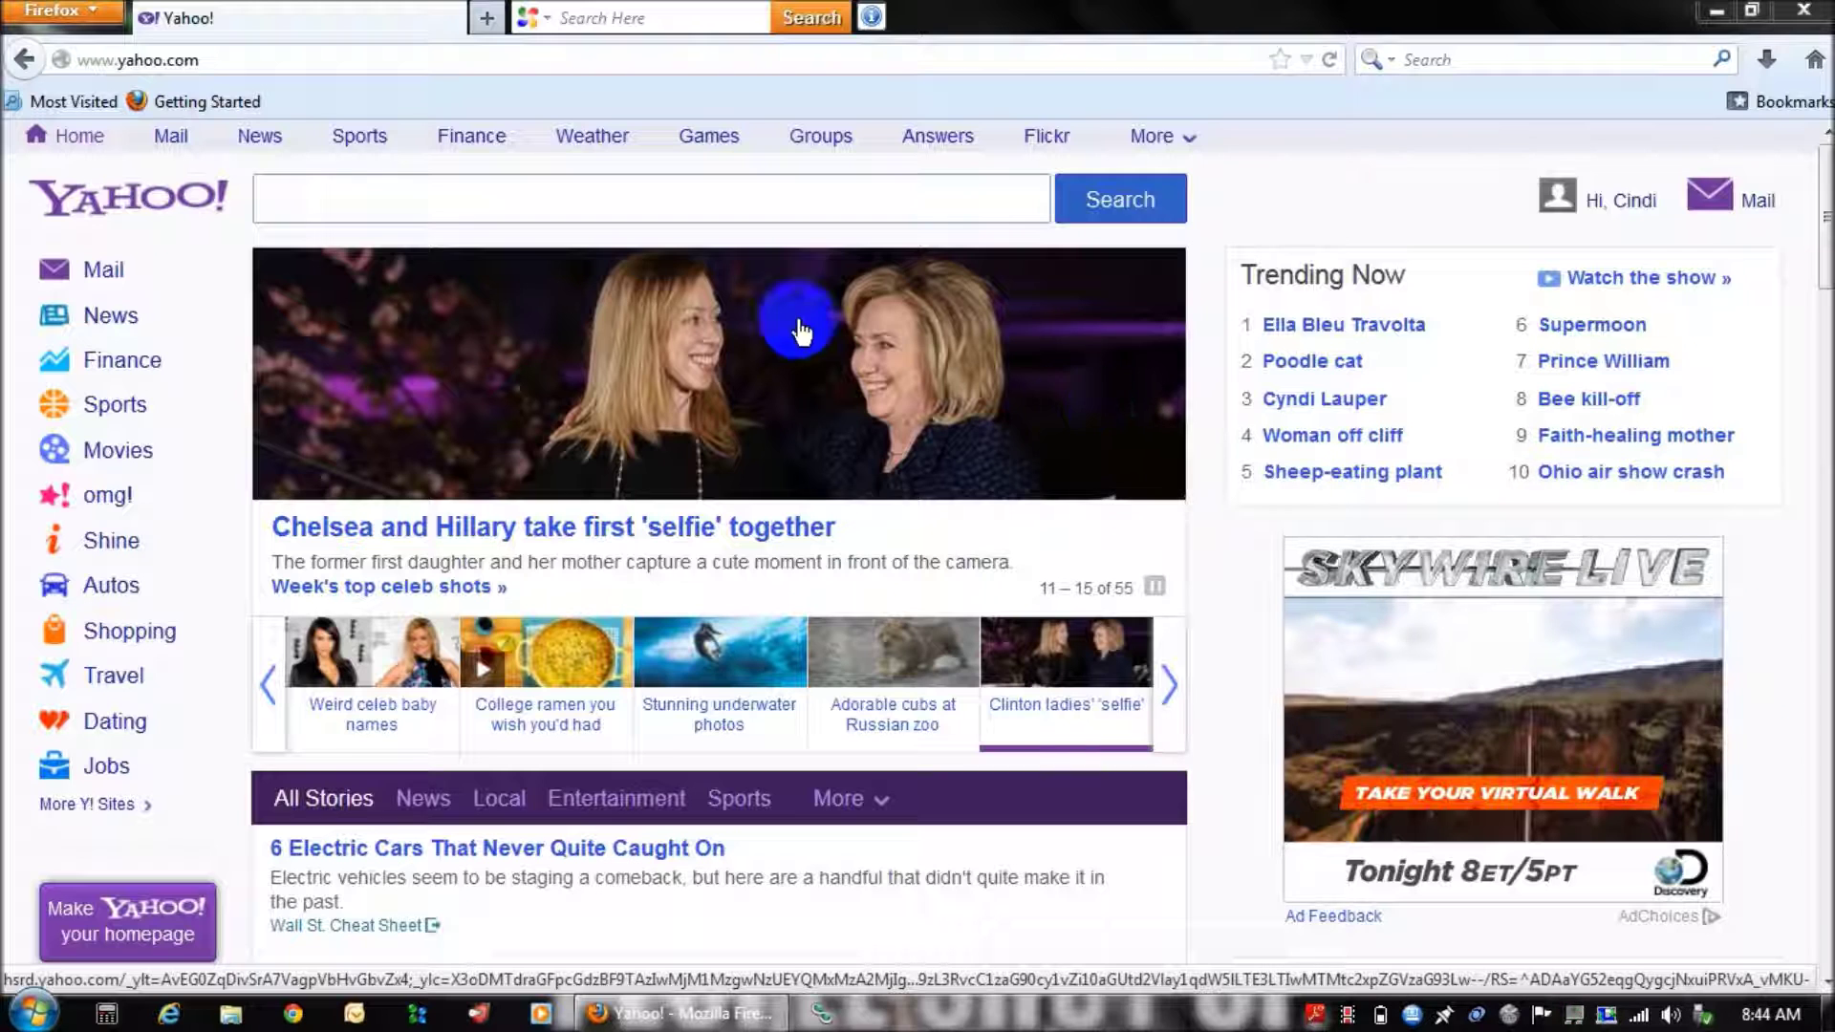
# - Open the Options window from the Firefox menu
pyautogui.click(99, 18)
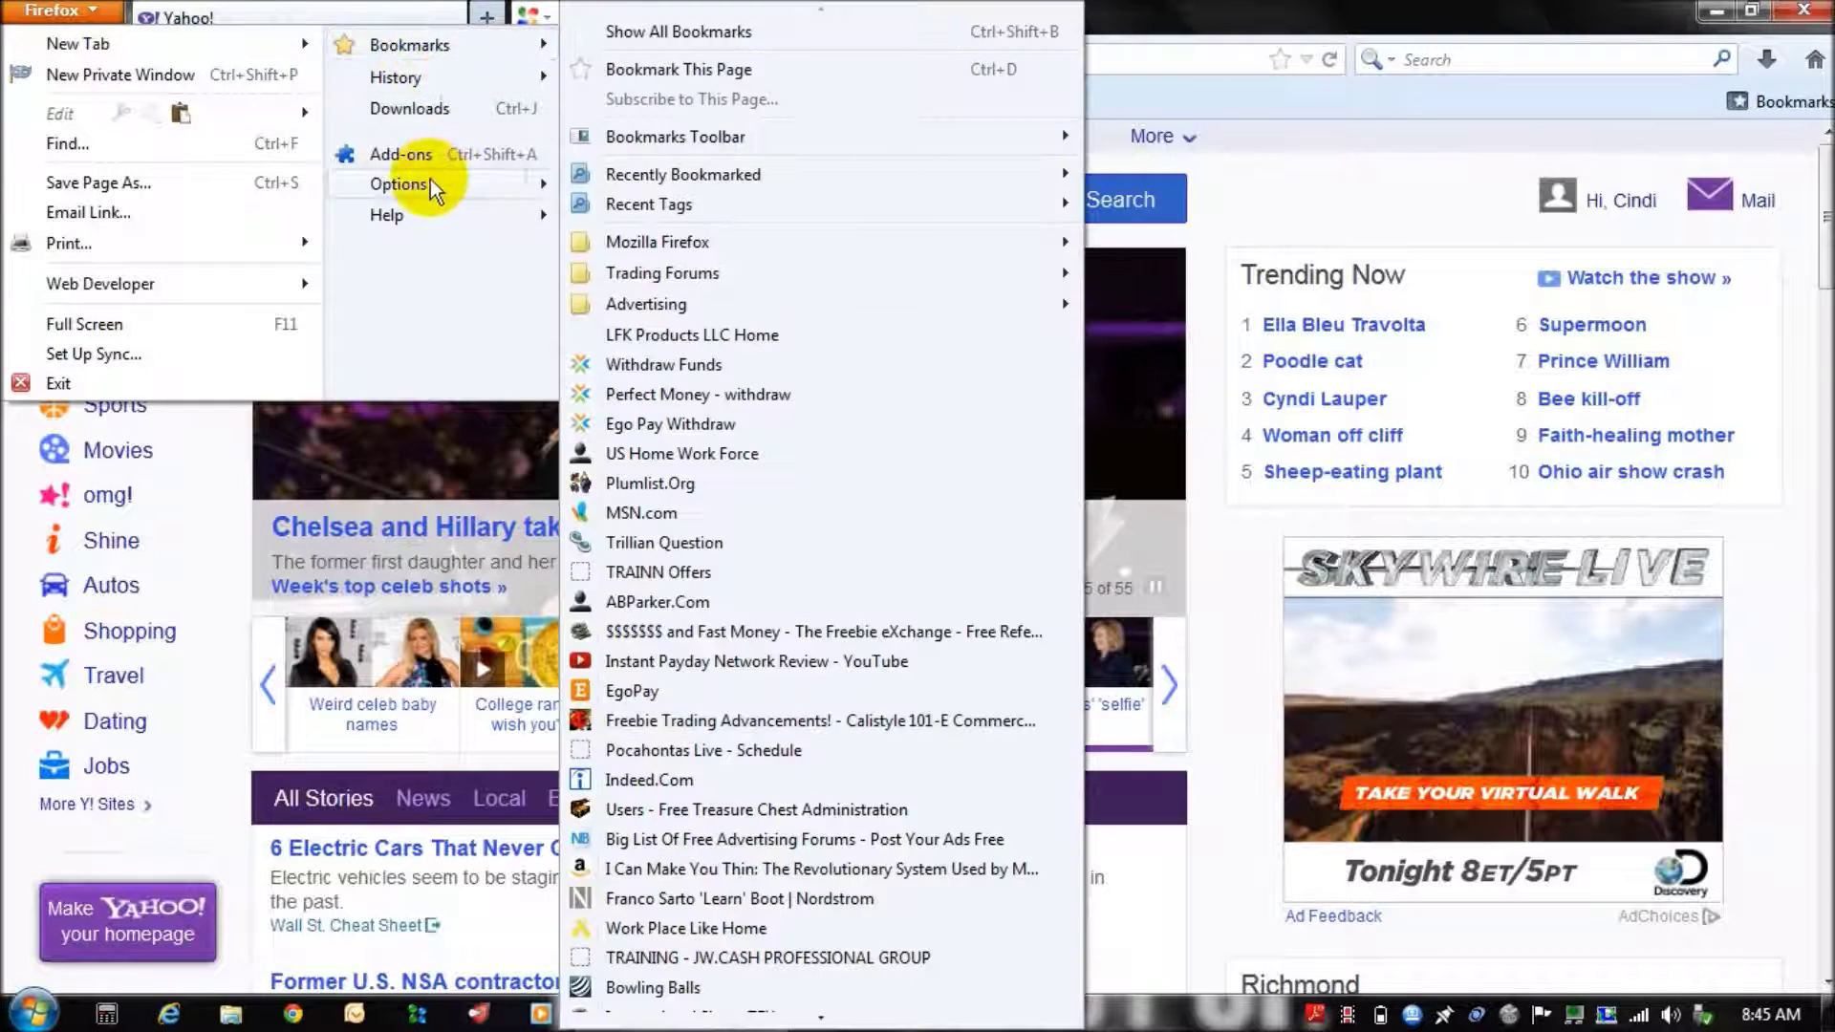
pyautogui.moveTo(399, 184)
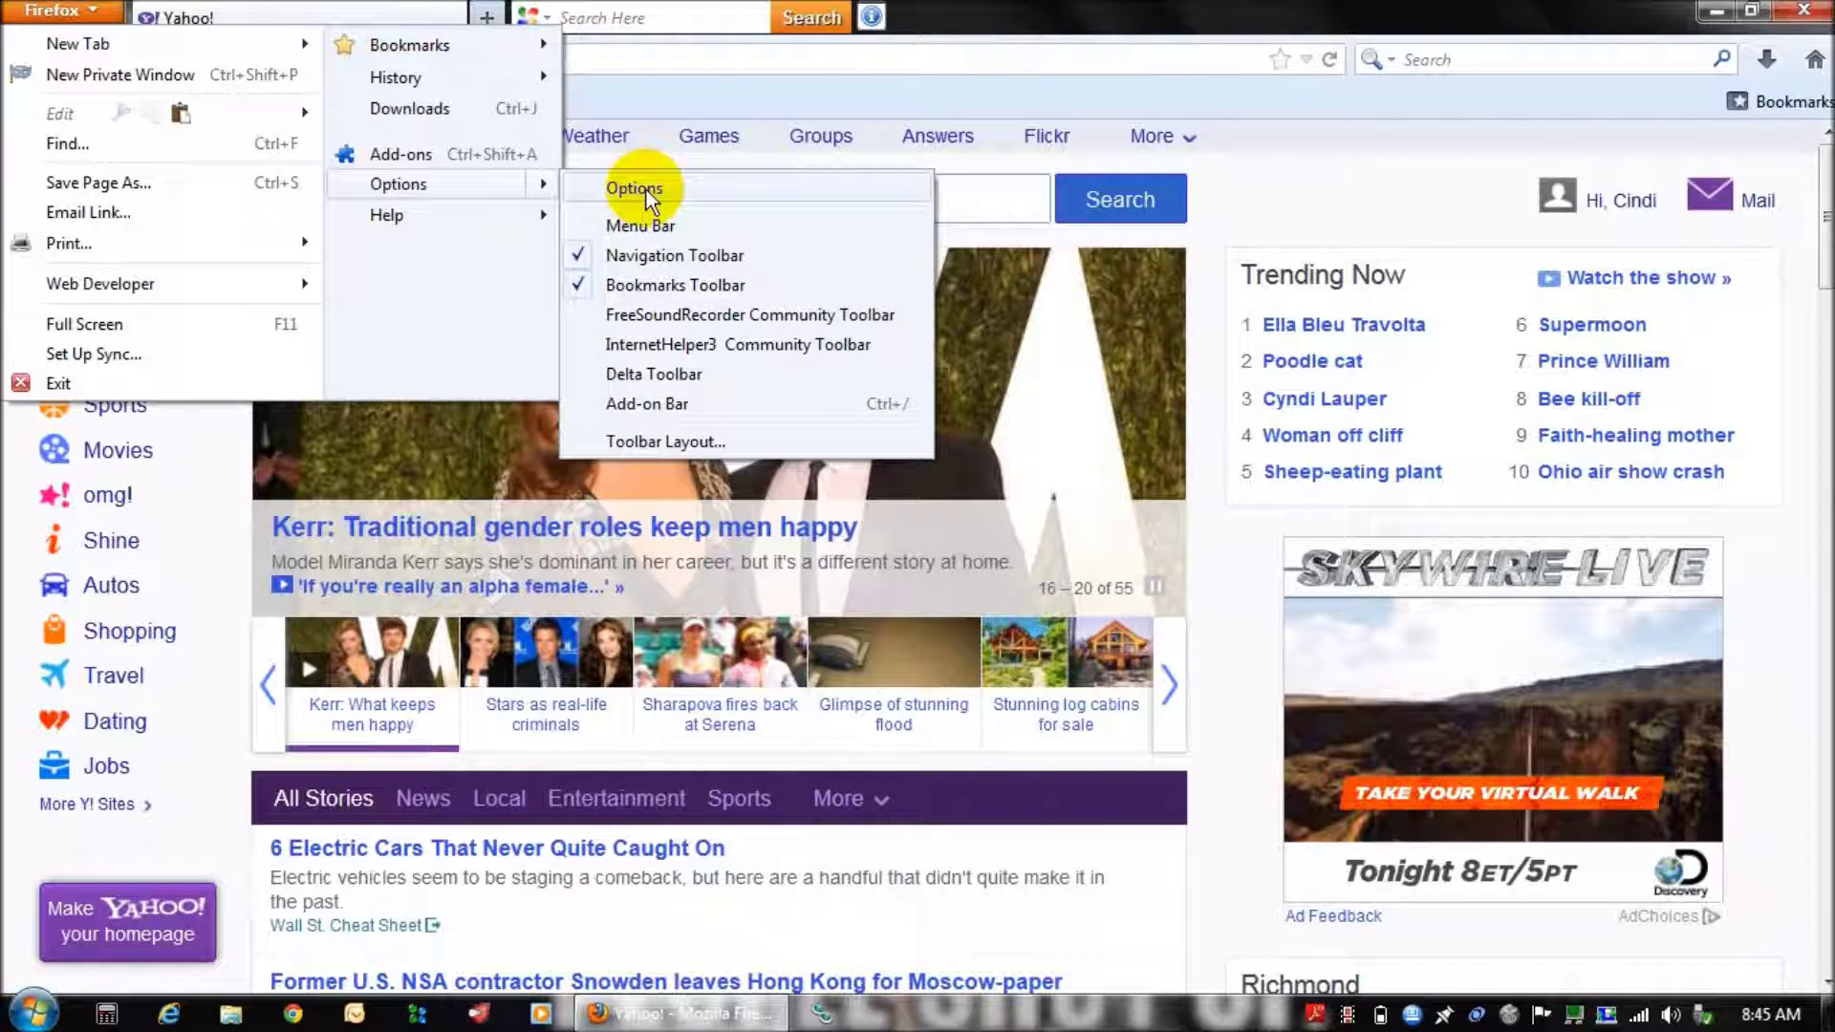
pyautogui.click(636, 187)
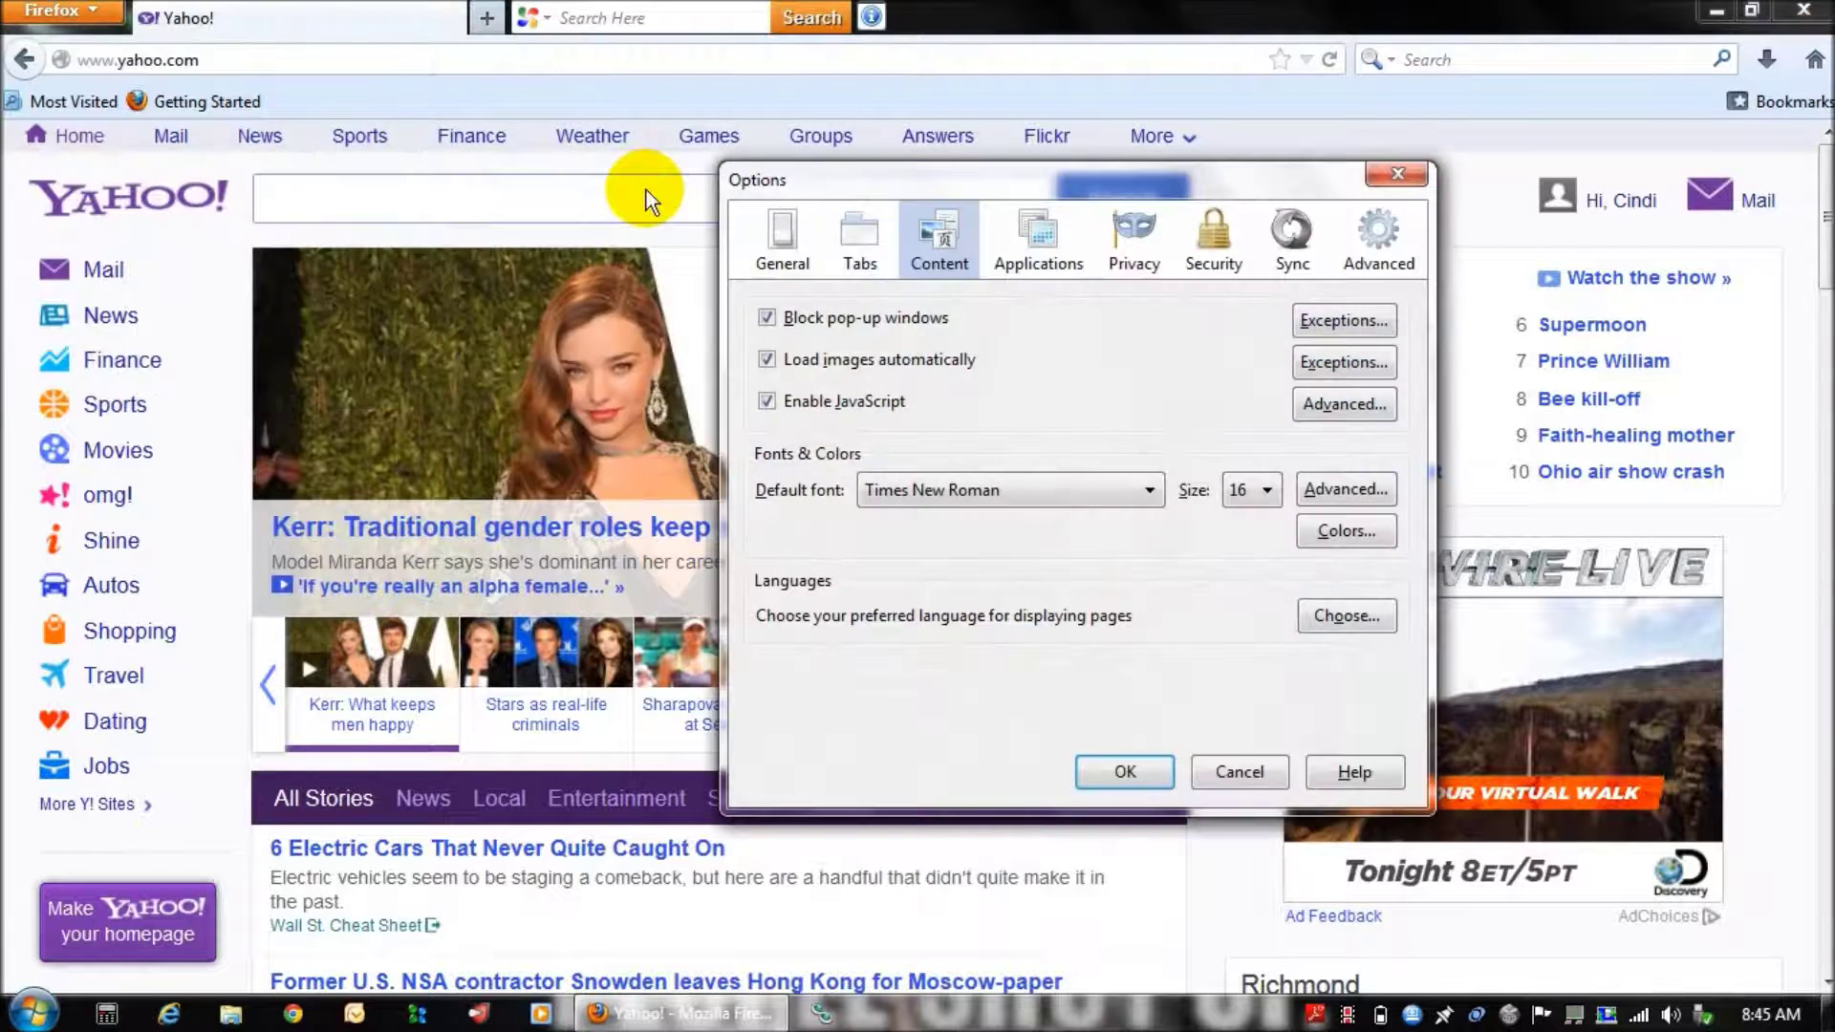
# - On the Privacy page, switch history to 'Use custom settings for history' and accept third-party cookies
pyautogui.click(1146, 254)
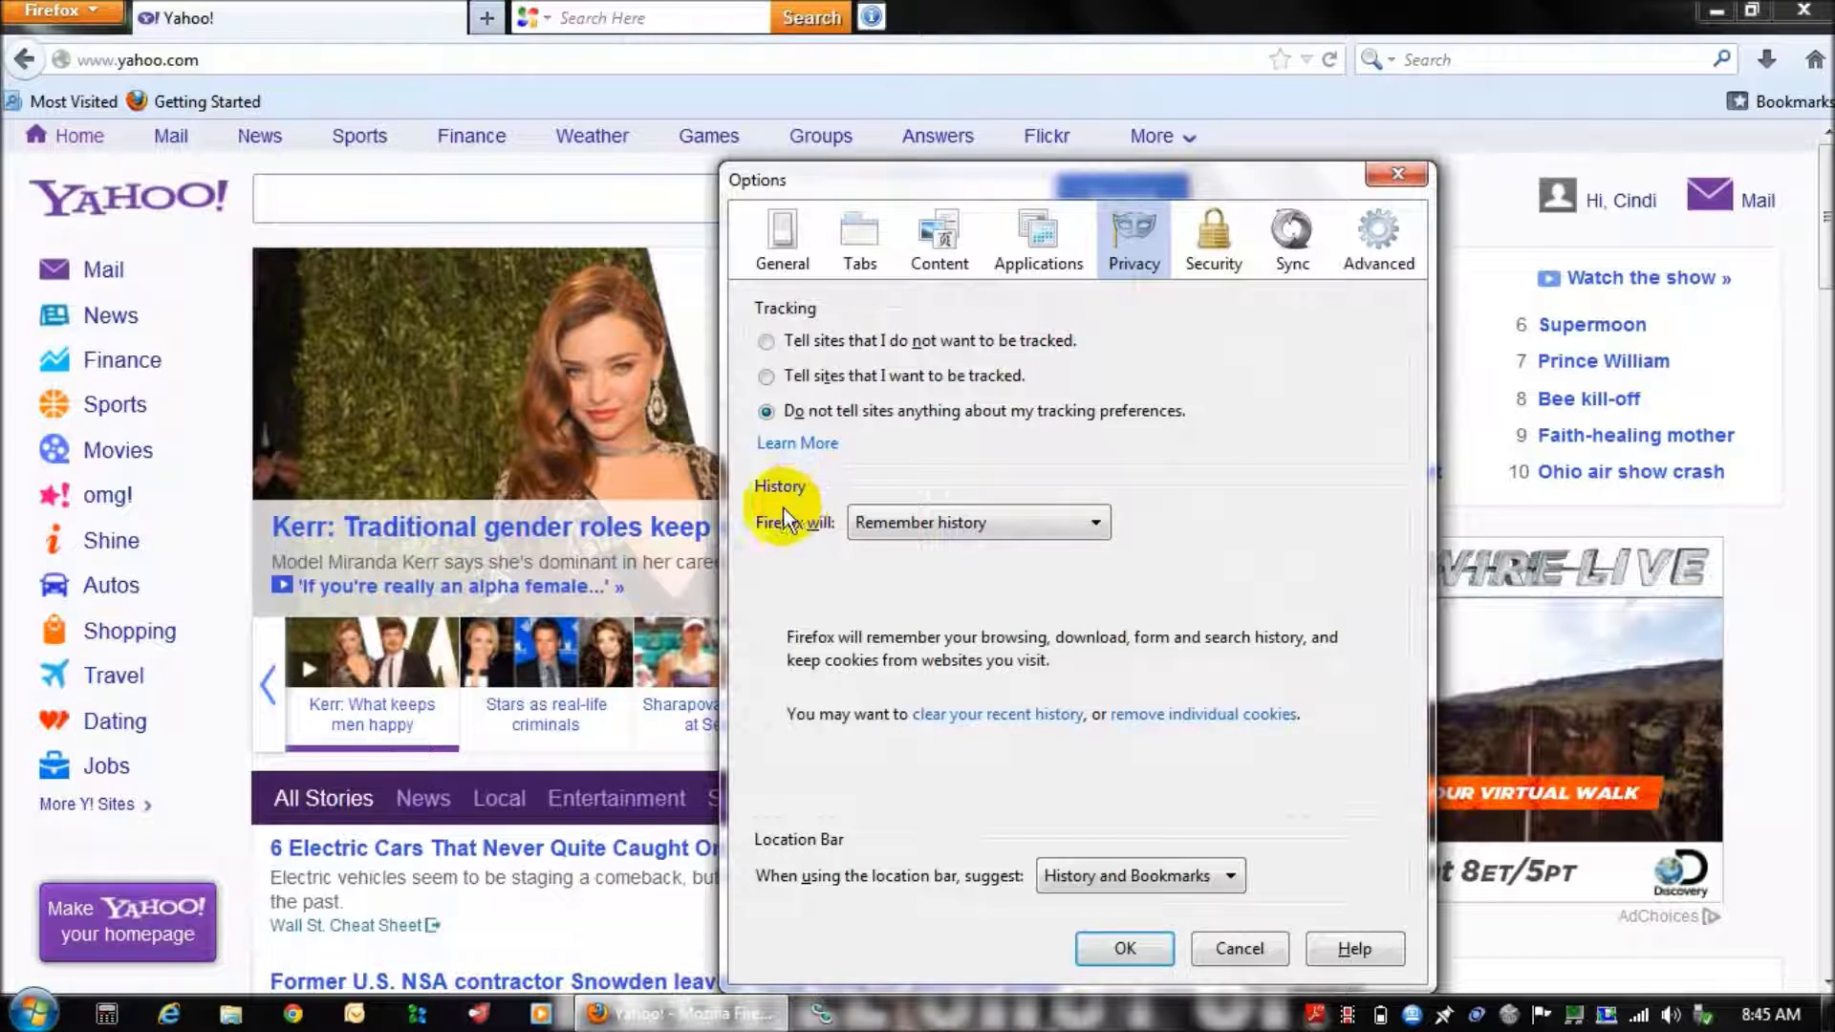
pyautogui.click(1100, 527)
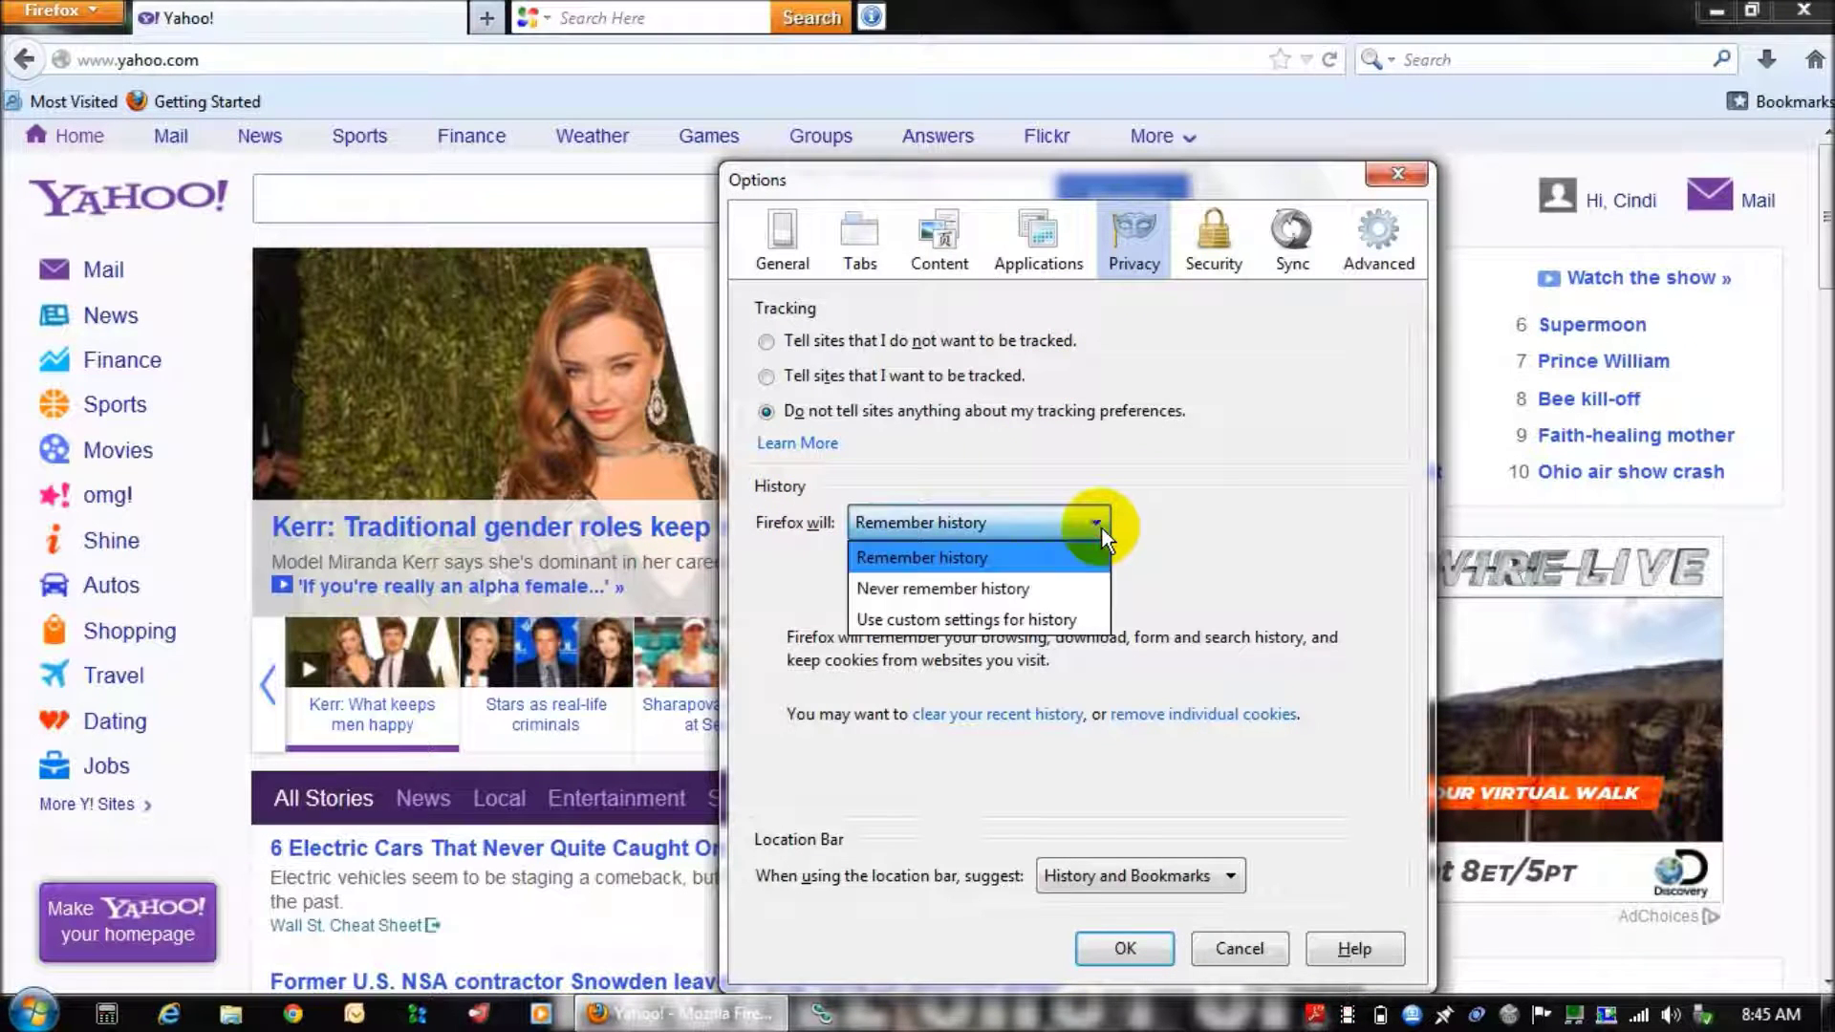
pyautogui.click(1029, 616)
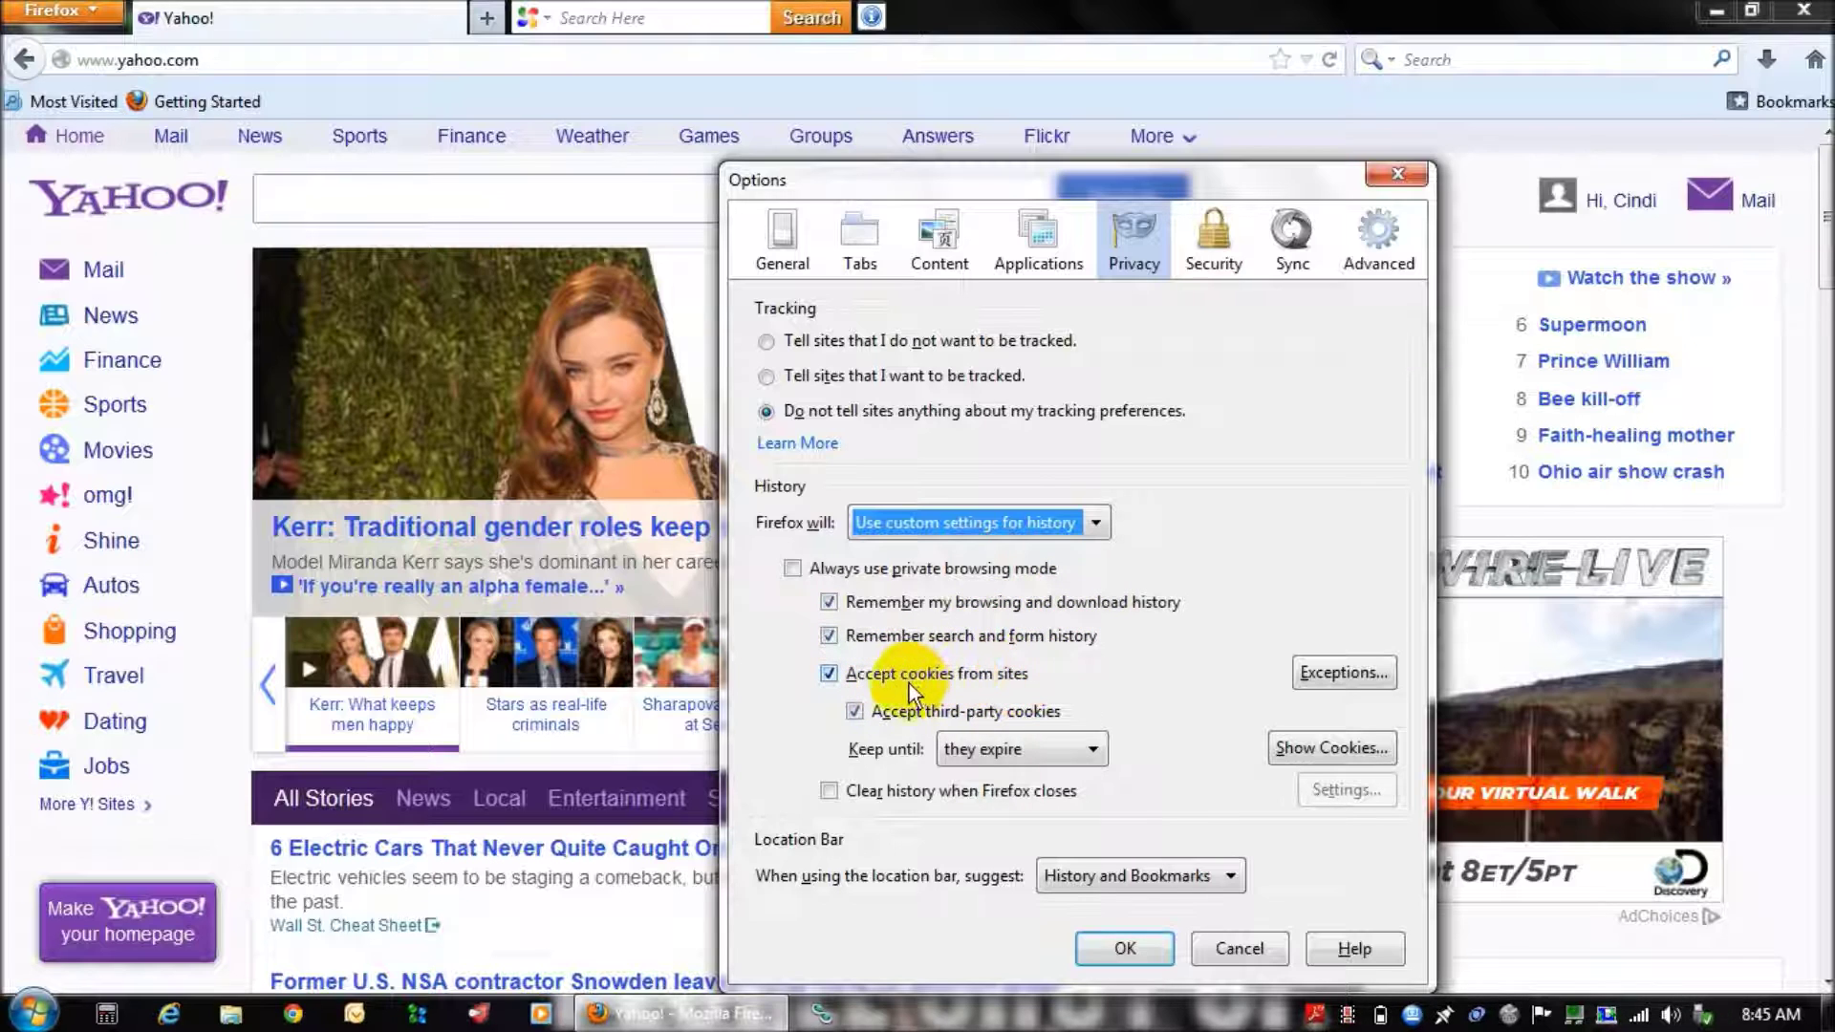
pyautogui.click(854, 711)
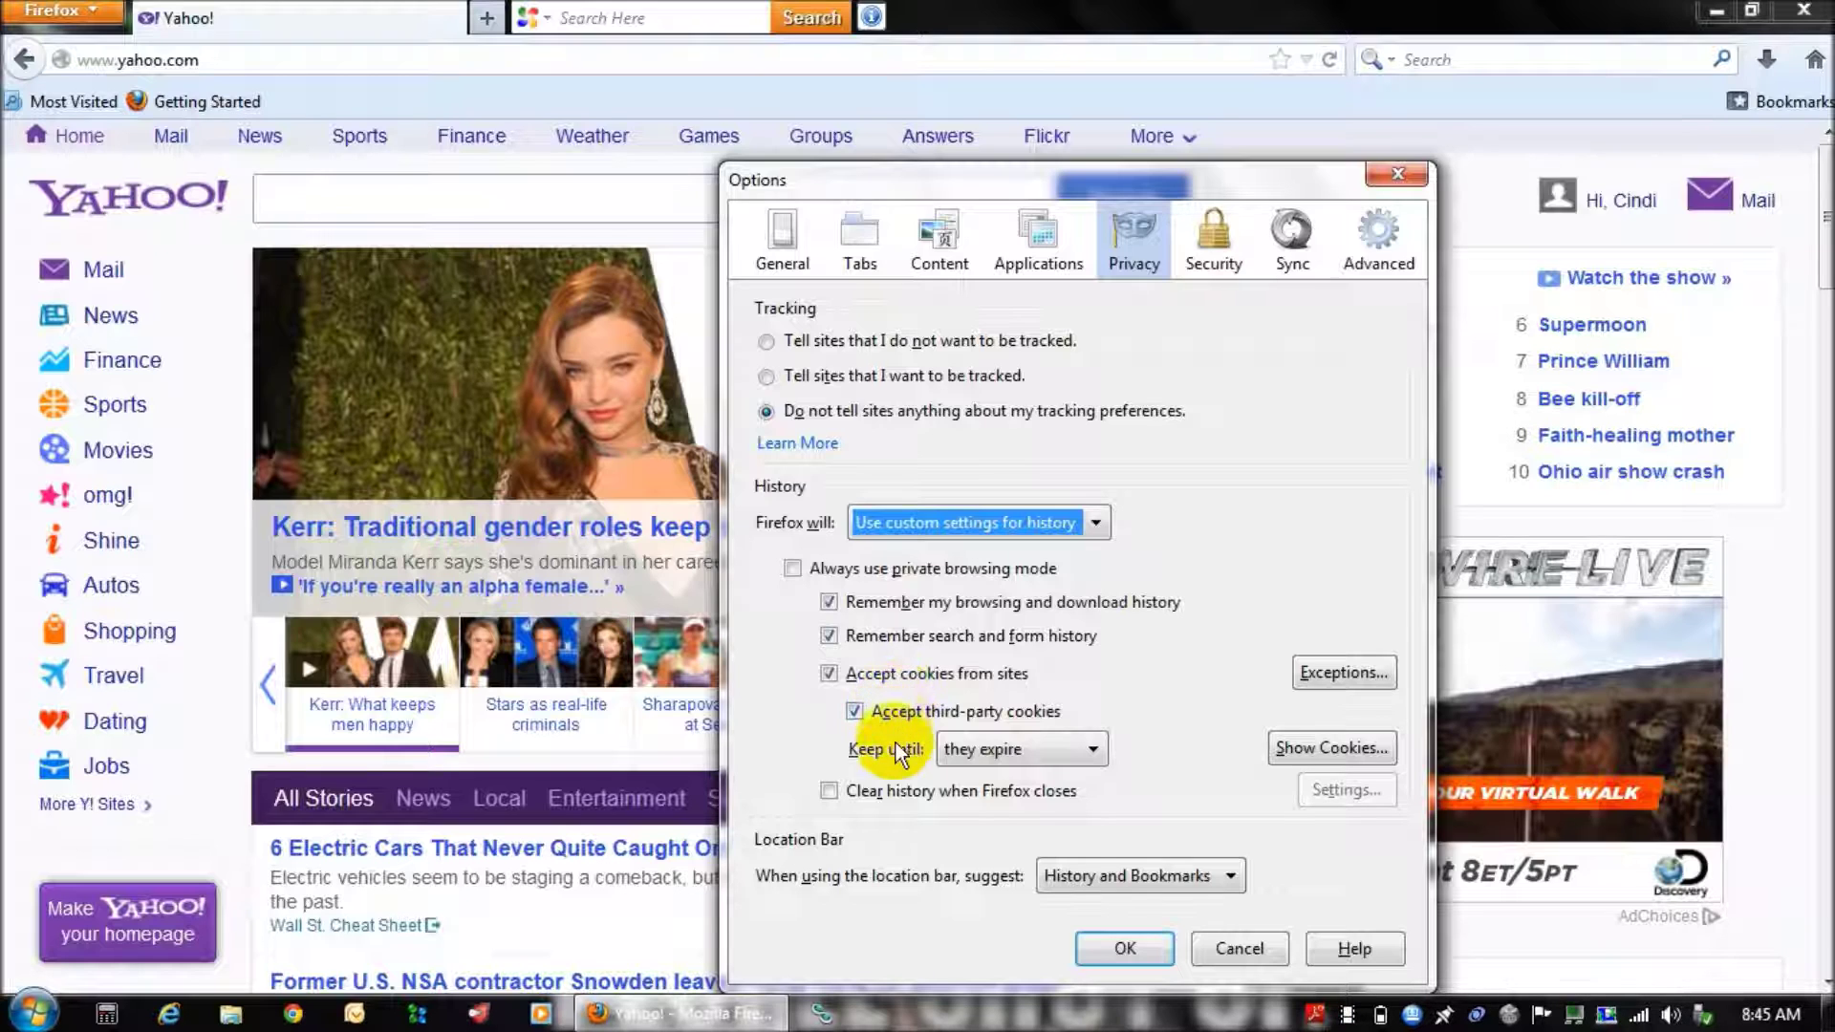
# - Set cookies to be kept until they expire
pyautogui.click(1090, 753)
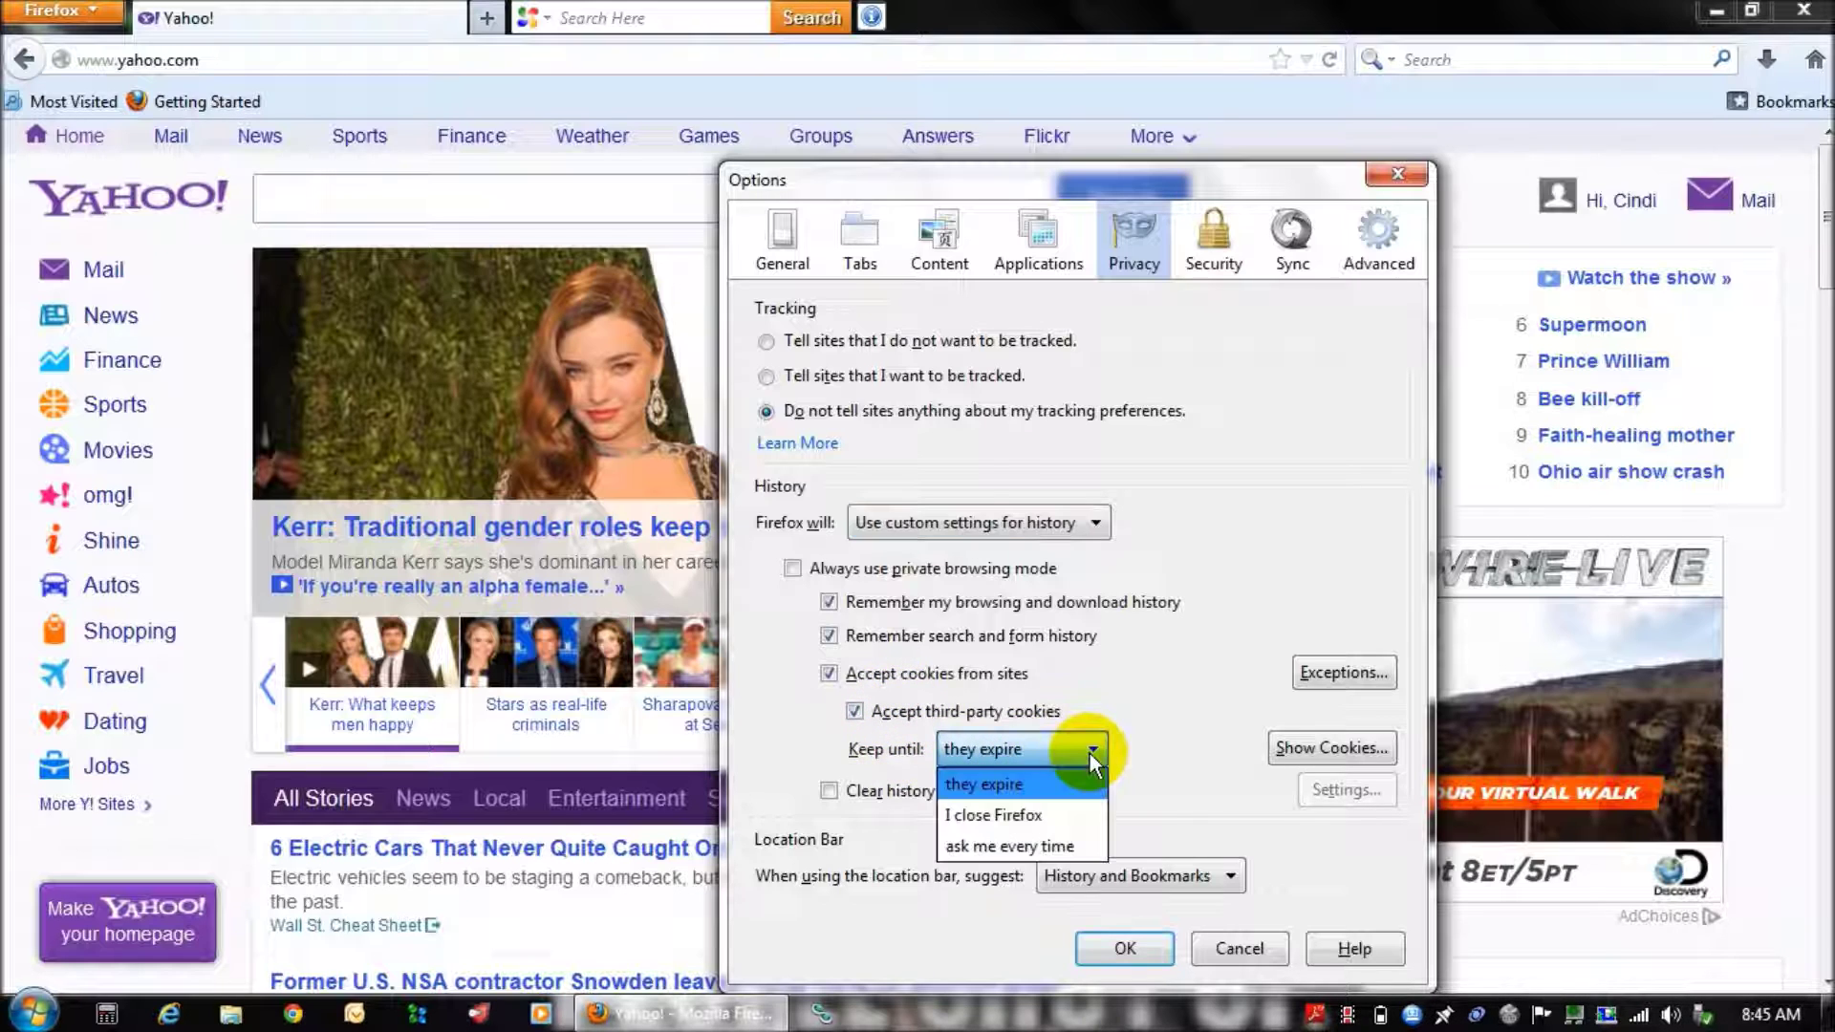
pyautogui.click(1024, 784)
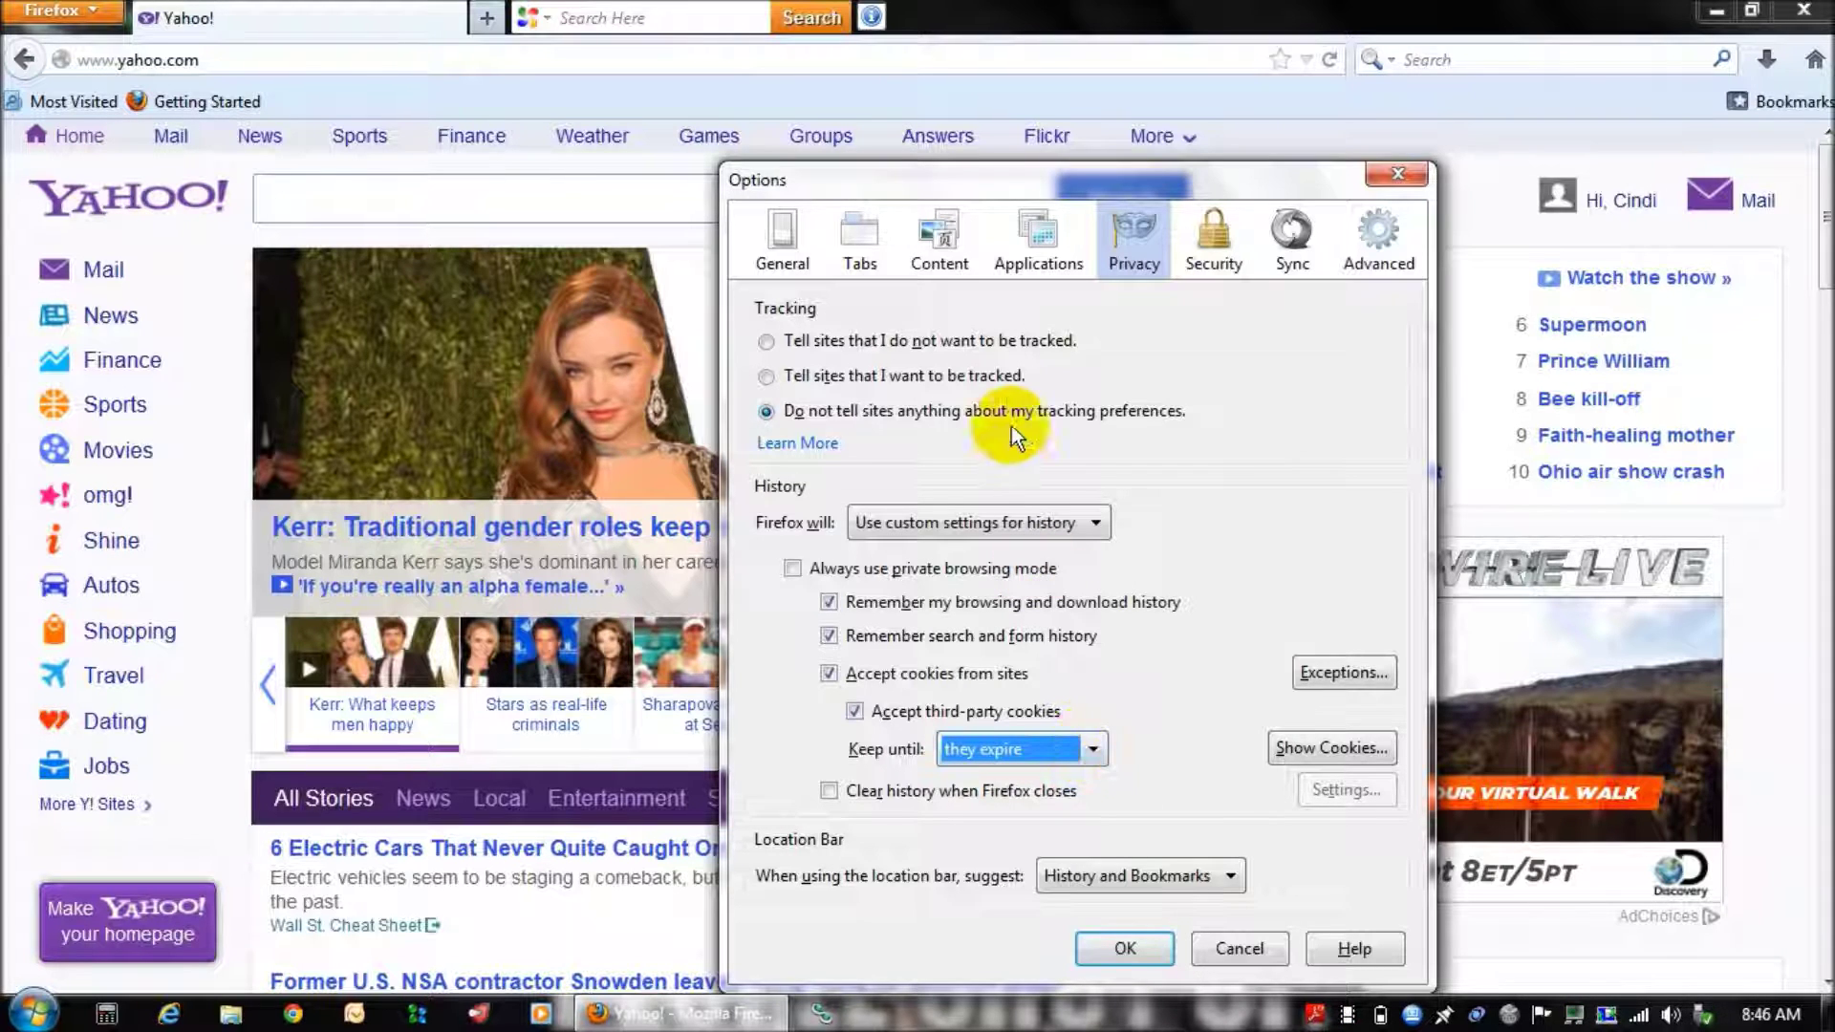
# - On the Content page, uncheck 'Block pop-up windows'
pyautogui.click(936, 240)
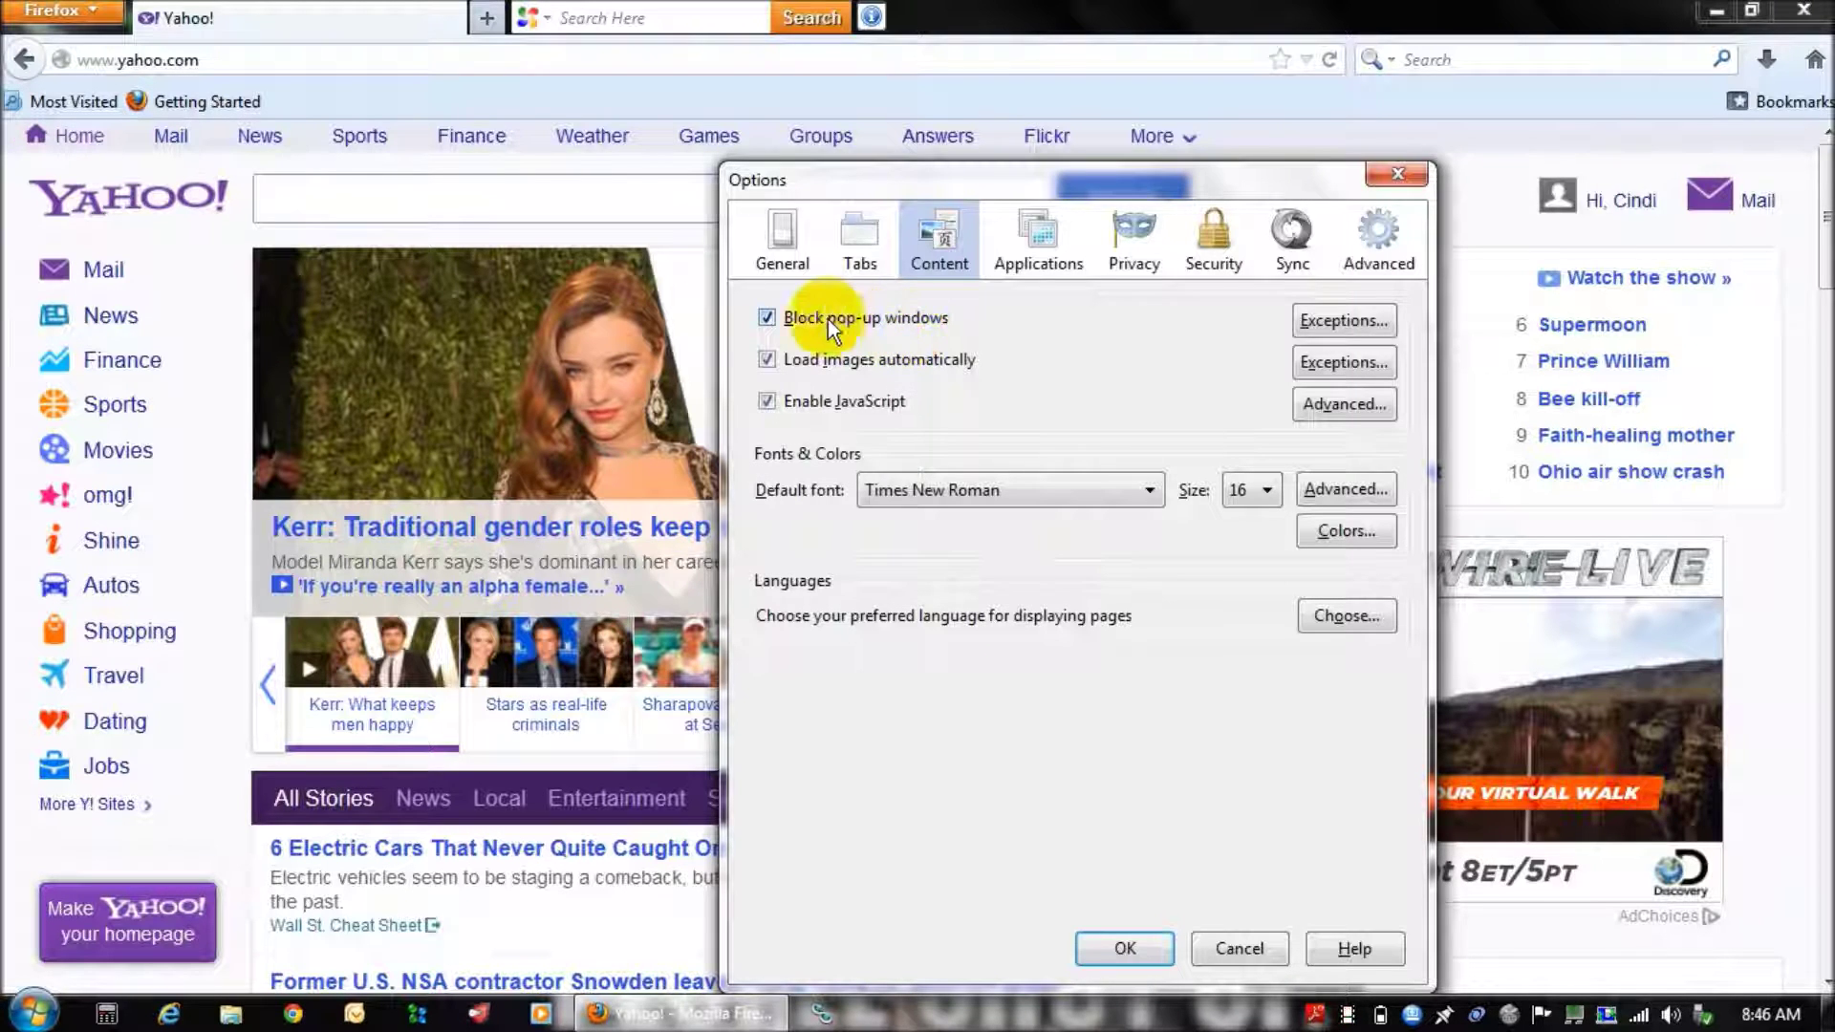
pyautogui.click(767, 318)
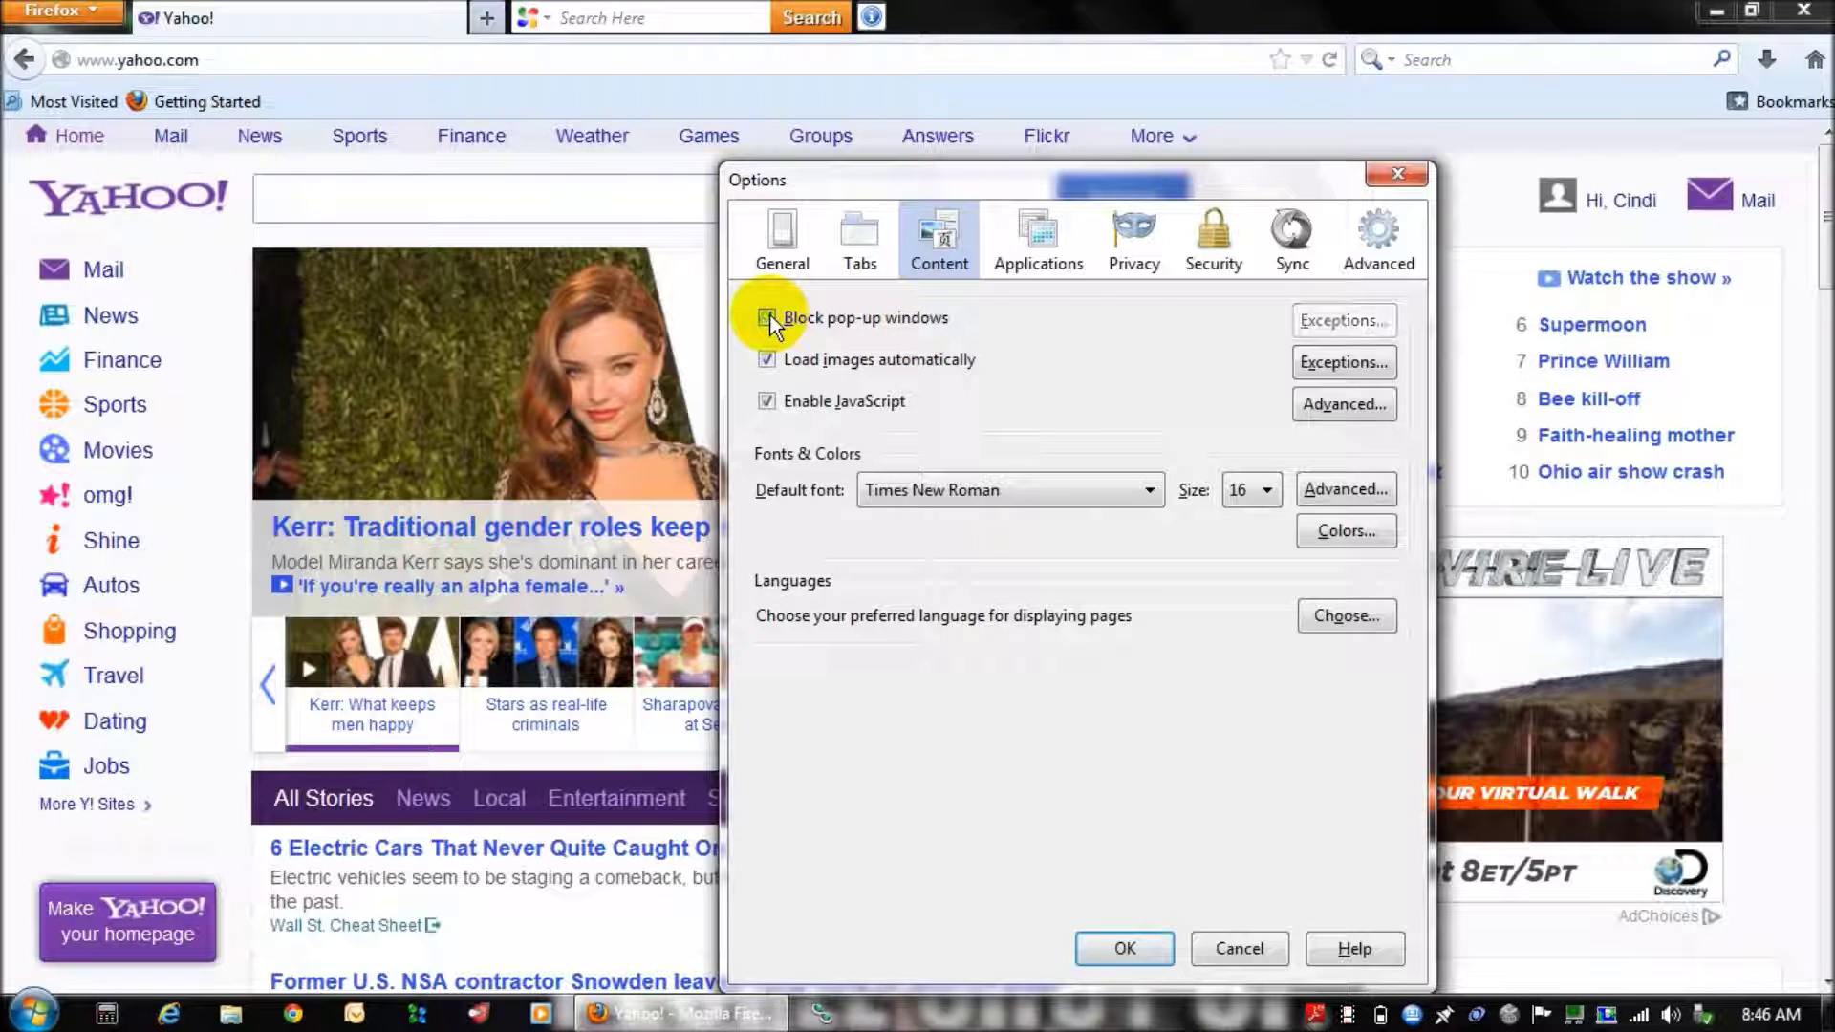